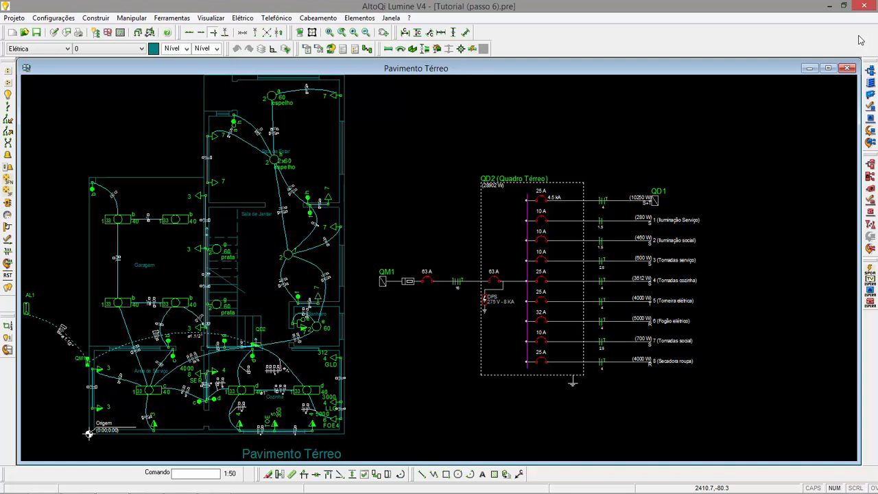
Step: Set the residual-current (IDR) protection scheme of distribution board QD2 to Por circuito through its properties in the project manager
{"action": "left_click", "coordinate": [359, 18]}
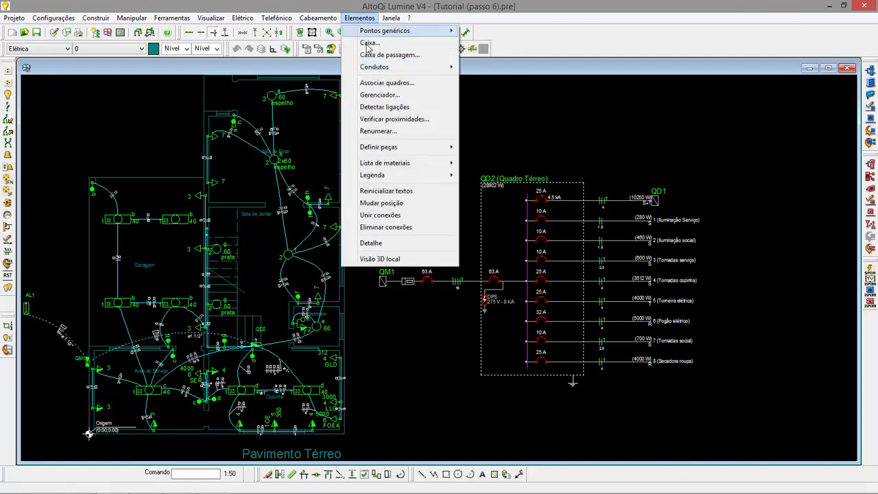
{"action": "left_click", "coordinate": [382, 95]}
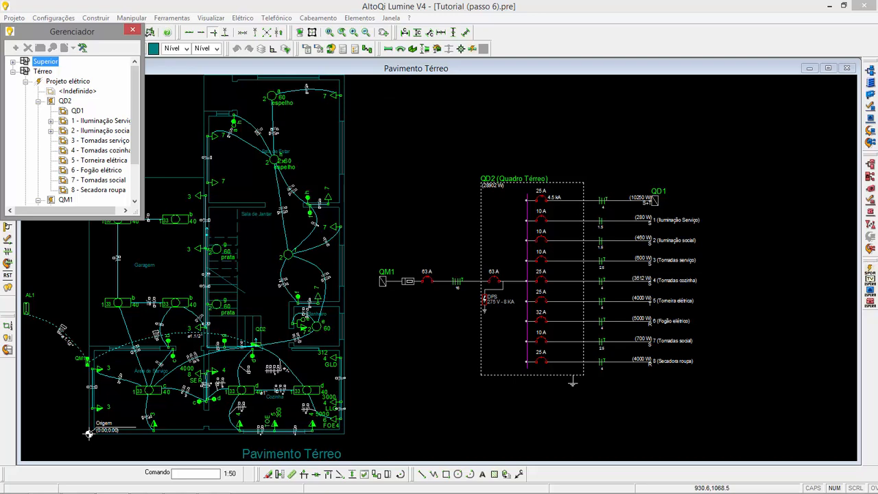
{"action": "right_click", "coordinate": [65, 101]}
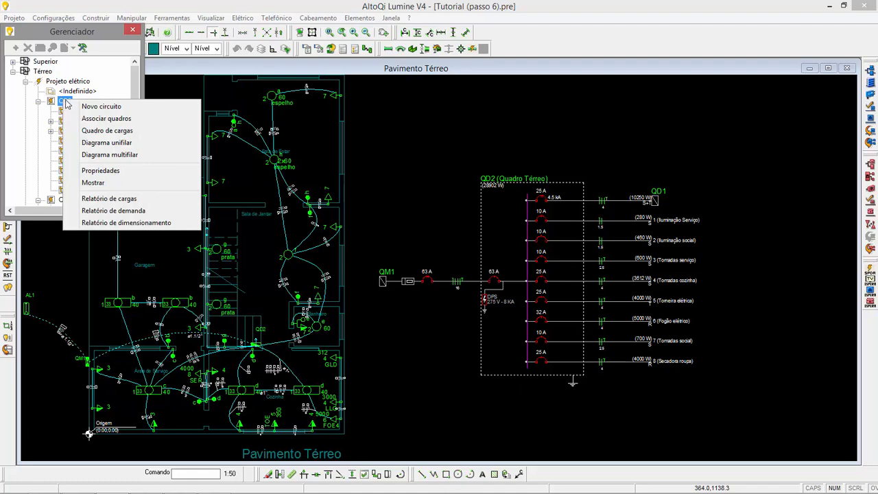
{"action": "left_click", "coordinate": [101, 171]}
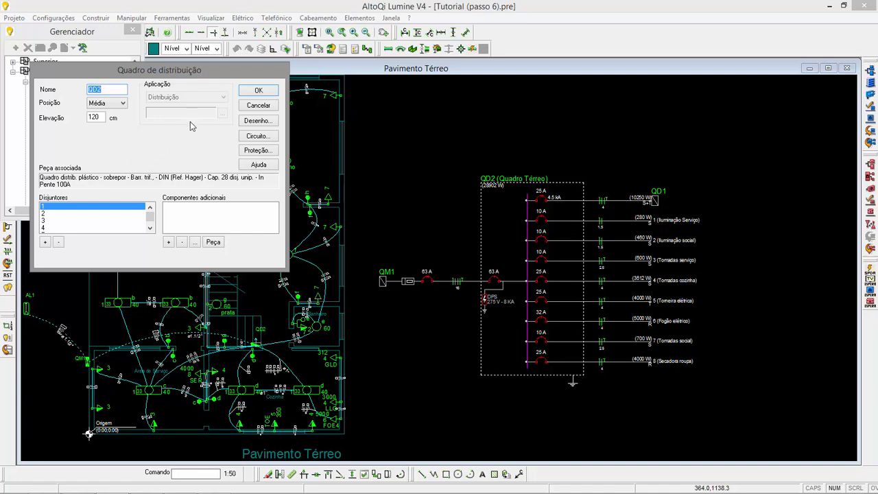
{"action": "left_click", "coordinate": [257, 150]}
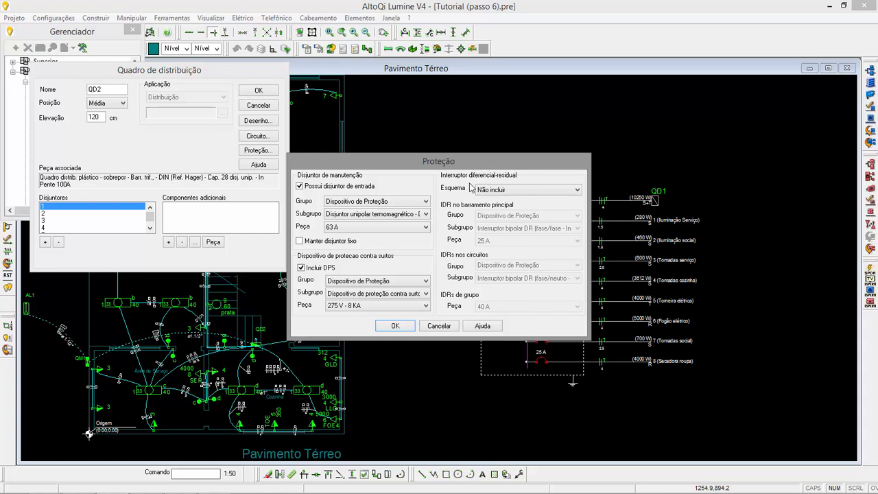
{"action": "left_click", "coordinate": [514, 191]}
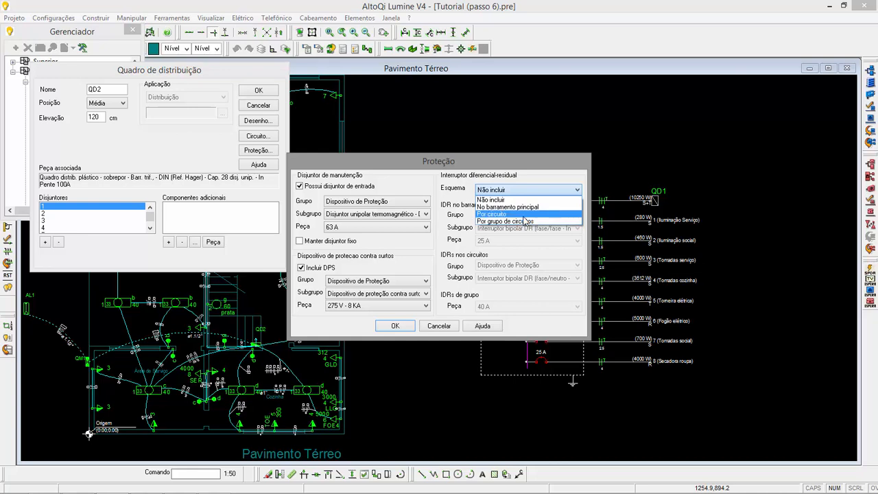
{"action": "left_click", "coordinate": [523, 215]}
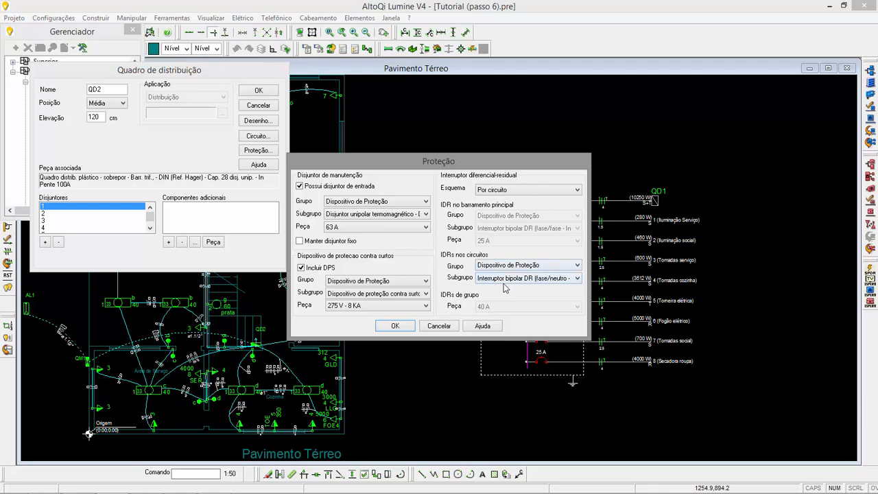
{"action": "left_click", "coordinate": [405, 327]}
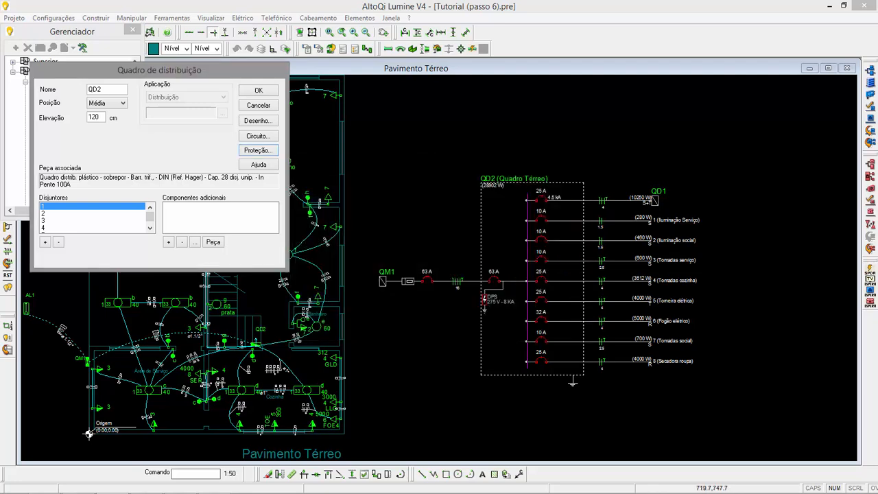
{"action": "left_click", "coordinate": [258, 91]}
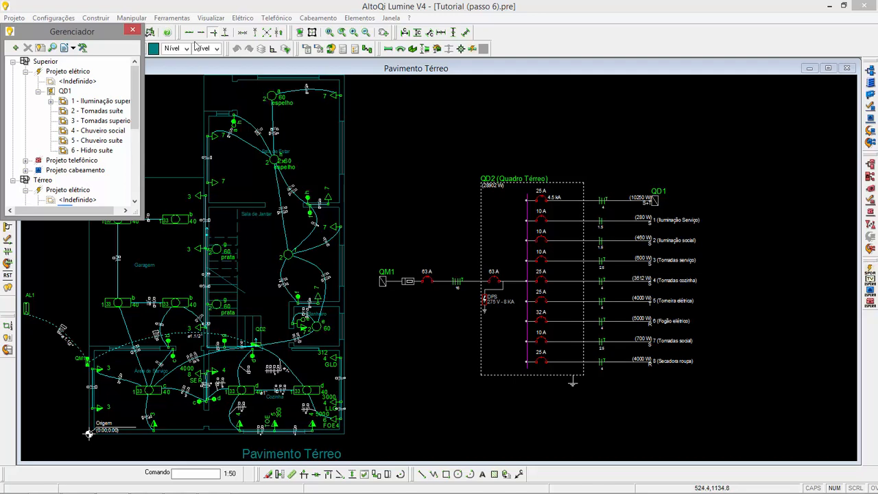
Step: Check the IDR options of circuit 4 (Tomadas cozinha) in QD2, leave it at Adotar, and close the project manager
{"action": "scroll", "coordinate": [52, 126], "scroll_direction": "down", "scroll_amount": 5}
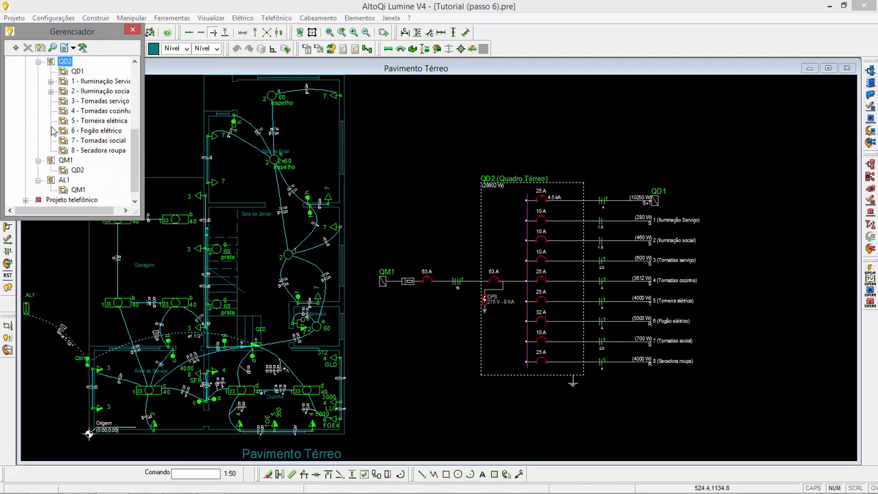
{"action": "right_click", "coordinate": [85, 110]}
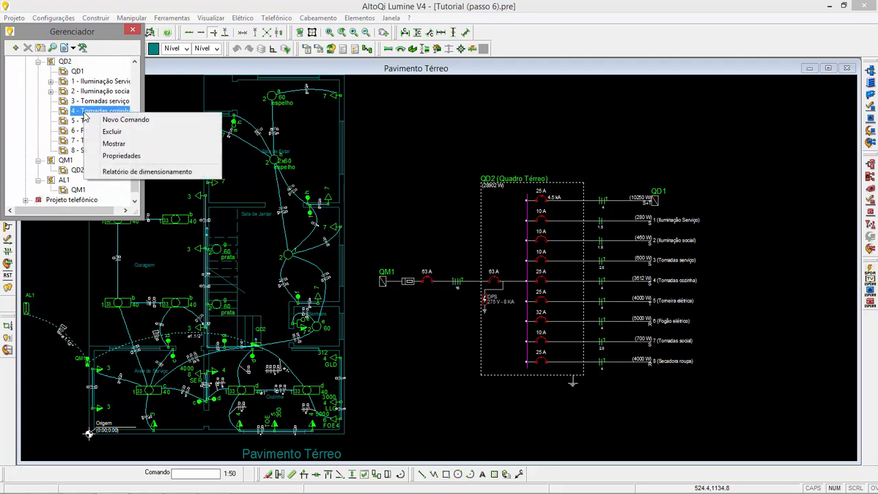
{"action": "left_click", "coordinate": [89, 156]}
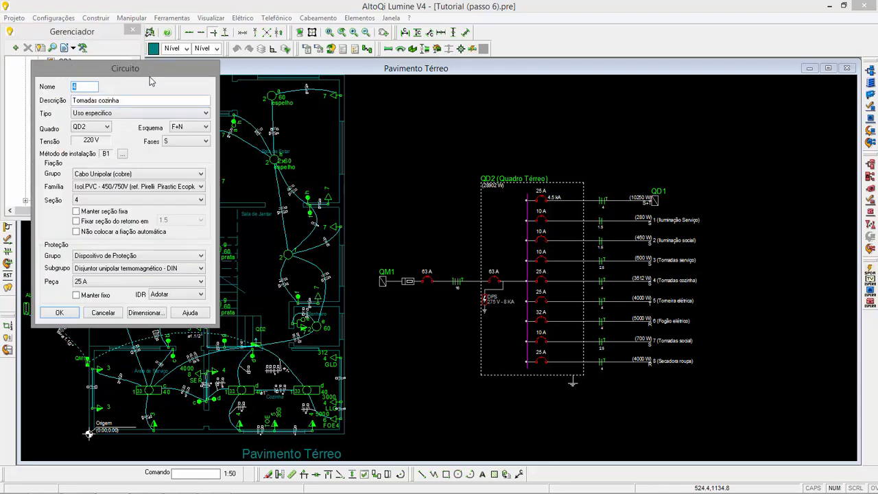
{"action": "left_click", "coordinate": [177, 294]}
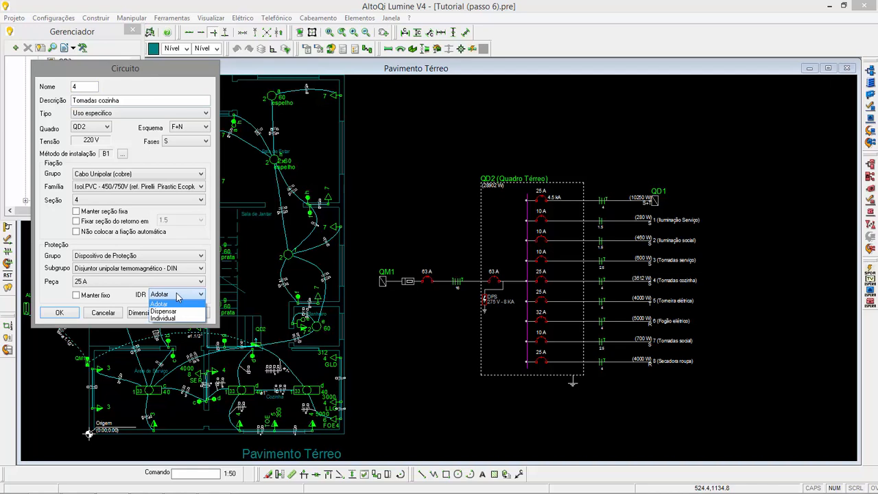
{"action": "left_click", "coordinate": [177, 295]}
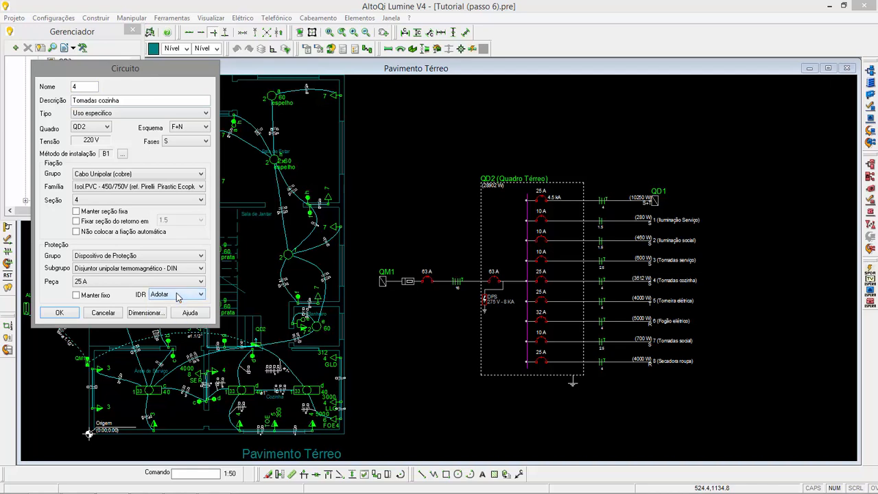
{"action": "left_click", "coordinate": [59, 313]}
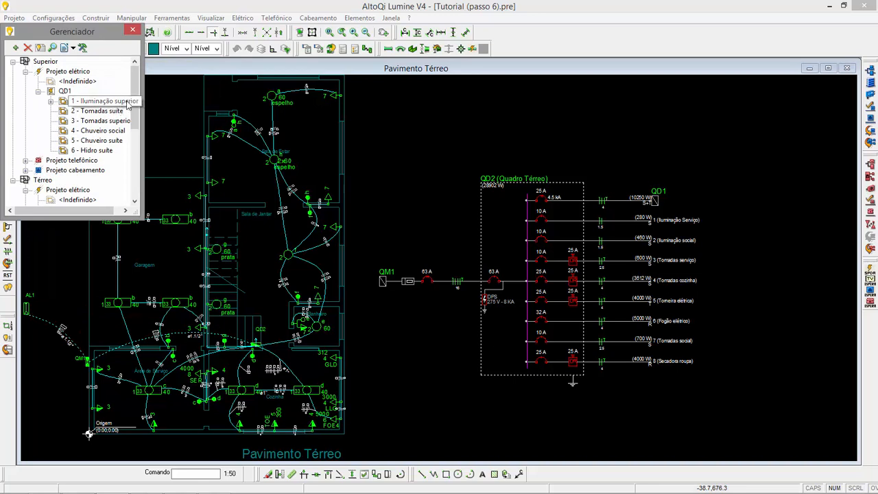
{"action": "left_click_drag", "start_coordinate": [133, 123], "coordinate": [130, 167]}
{"action": "scroll", "coordinate": [130, 170], "scroll_direction": "down", "scroll_amount": 2}
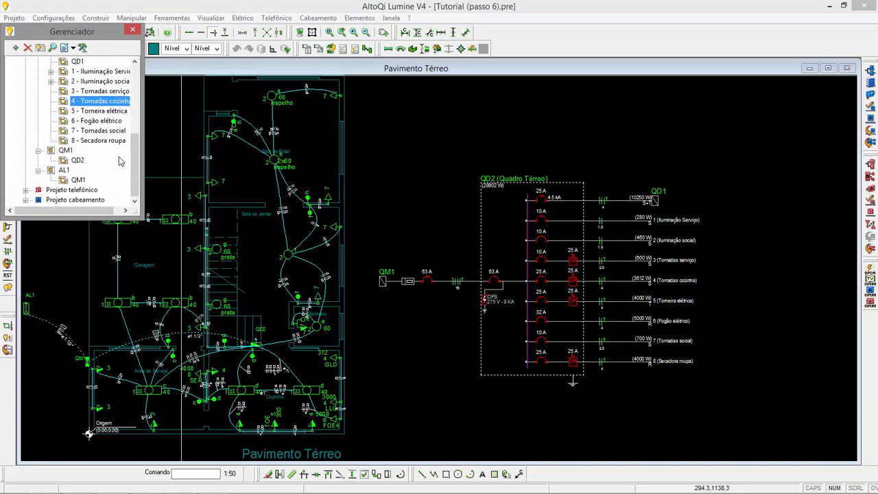
{"action": "left_click", "coordinate": [134, 31]}
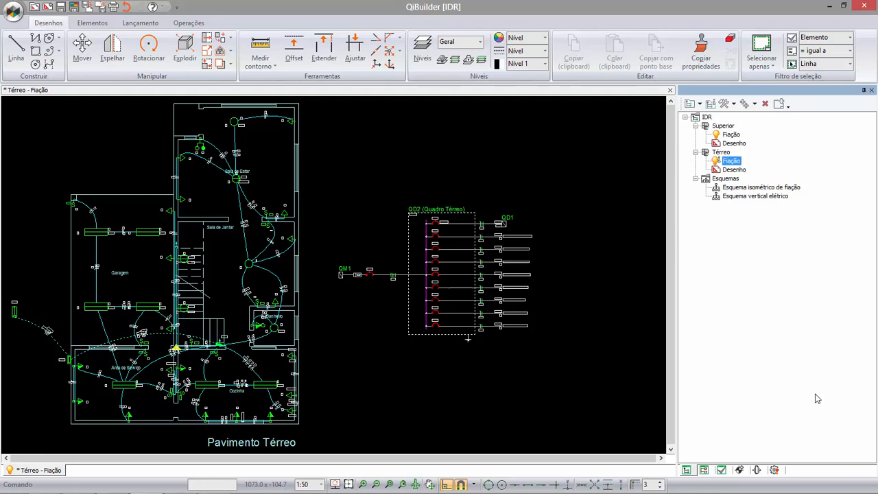
Step: In QiBuilder, save the IDR project and show the Gerenciador for the Térreo wiring
{"action": "key", "text": "ctrl+s"}
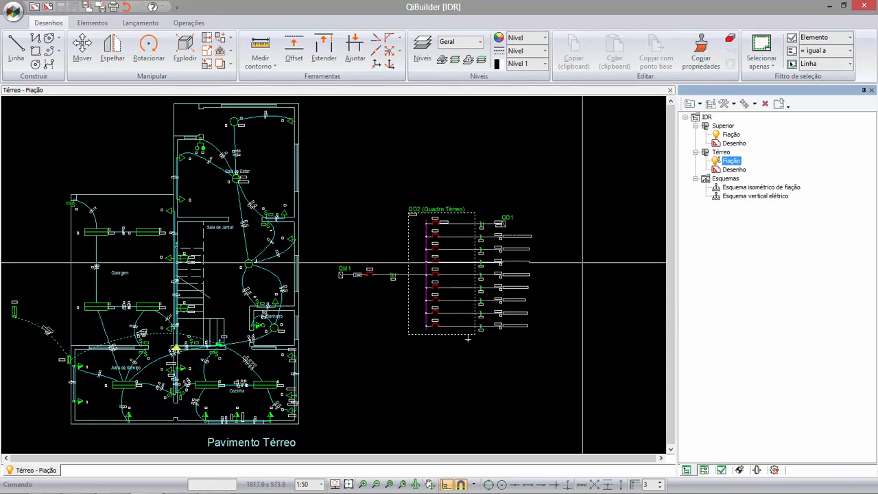
{"action": "left_click", "coordinate": [197, 26]}
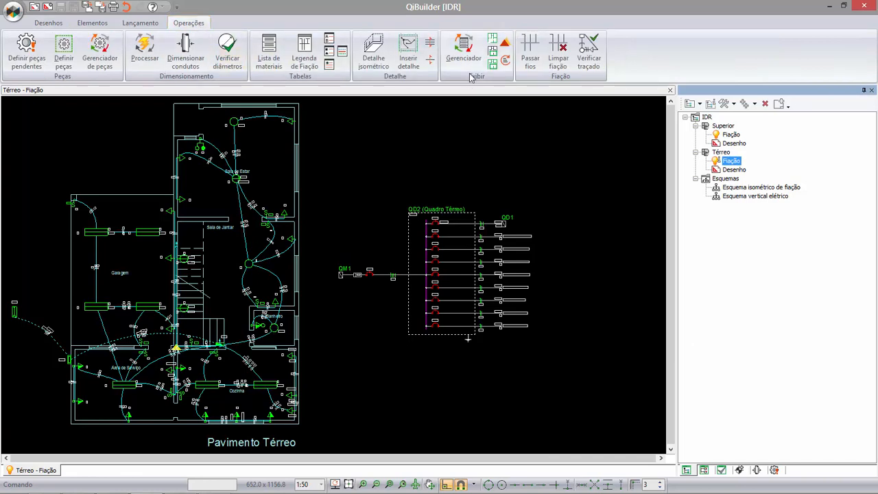
{"action": "left_click", "coordinate": [465, 49]}
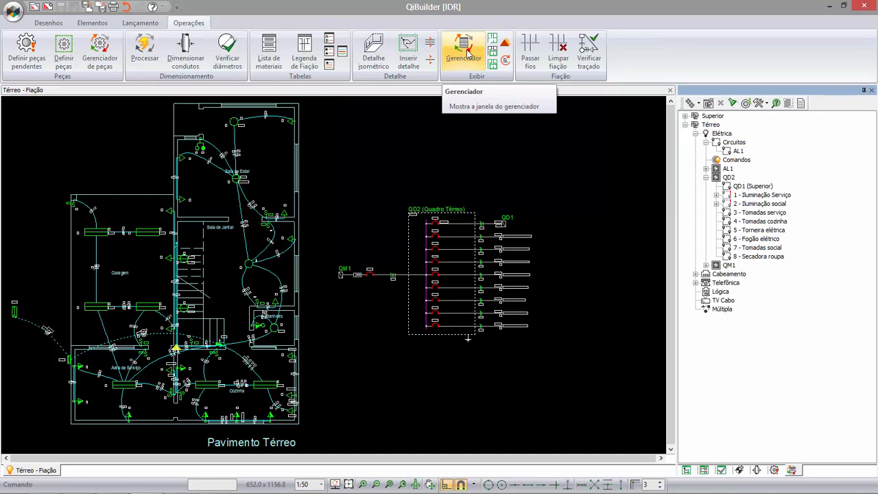
Step: In QD2's properties, try the IDR scheme No barramento principal and settle on Por grupo de circuitos - Manual
{"action": "left_click", "coordinate": [728, 178]}
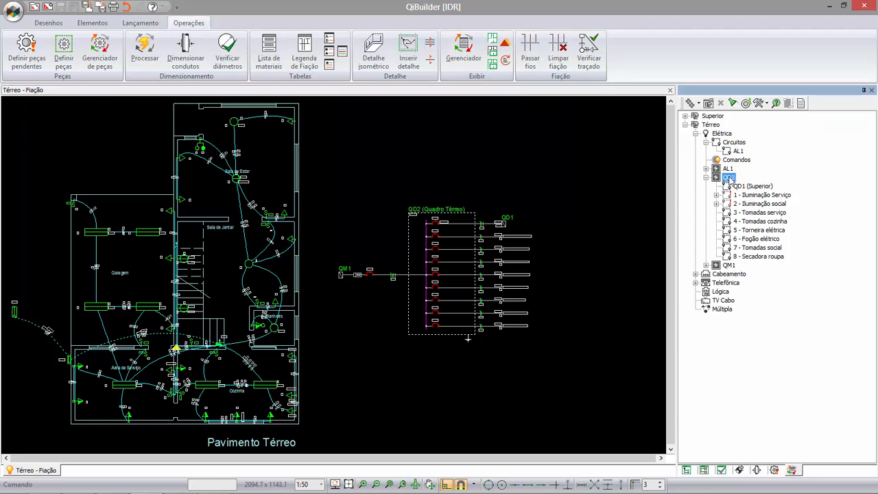
{"action": "right_click", "coordinate": [729, 179]}
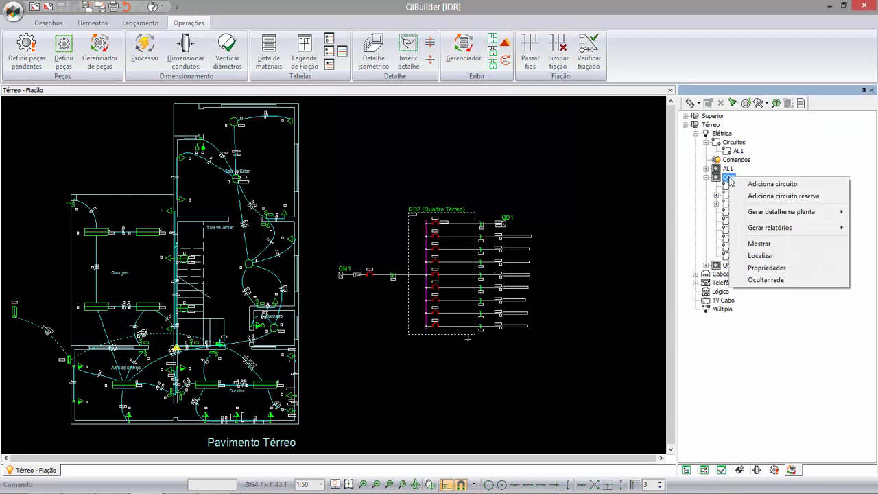
{"action": "left_click", "coordinate": [767, 267]}
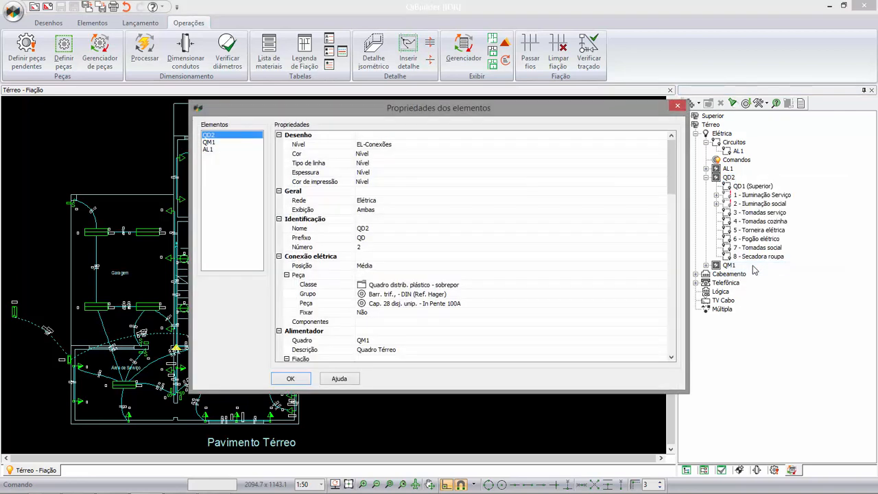
{"action": "left_click_drag", "start_coordinate": [533, 111], "coordinate": [497, 85]}
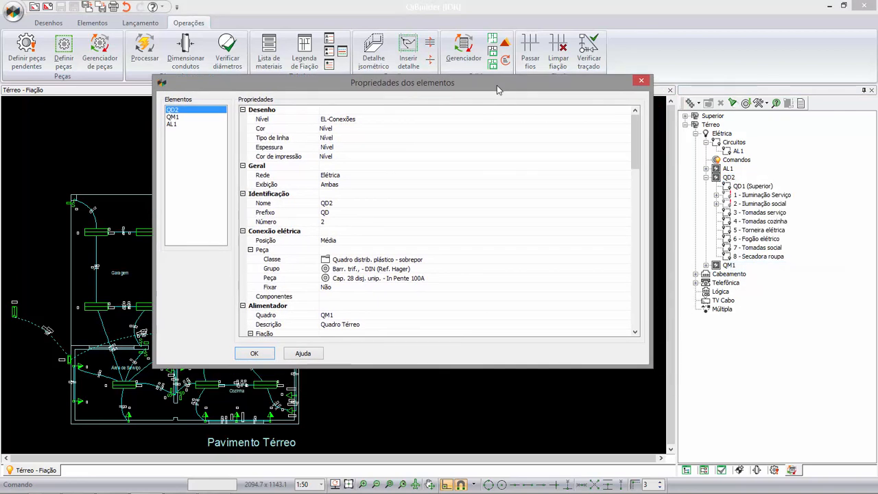
{"action": "left_click_drag", "start_coordinate": [632, 138], "coordinate": [612, 217]}
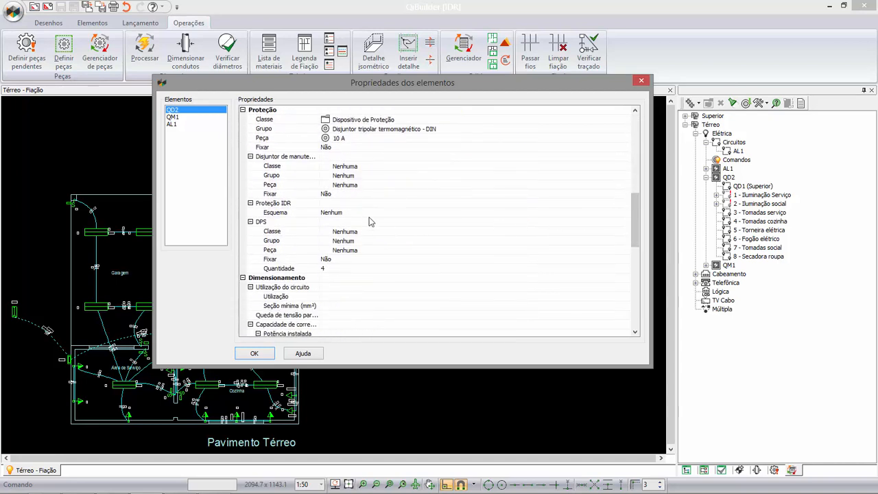
{"action": "left_click", "coordinate": [368, 214]}
{"action": "left_click", "coordinate": [369, 213]}
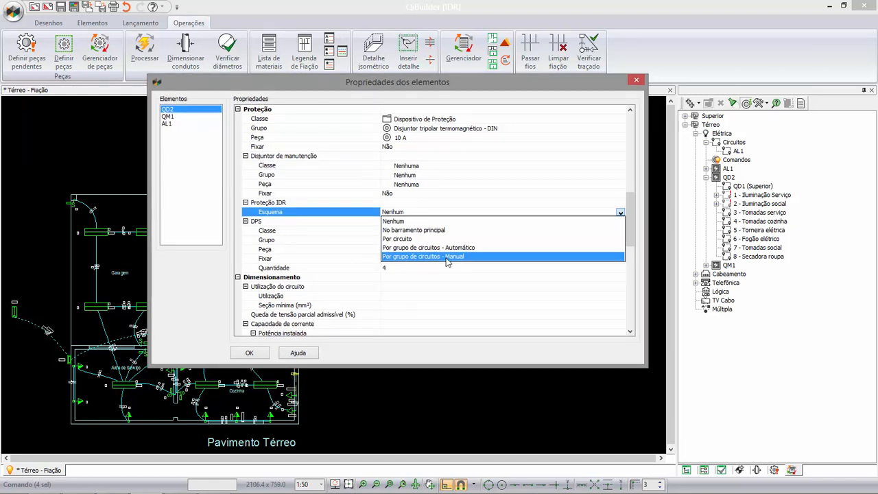
{"action": "left_click", "coordinate": [442, 231]}
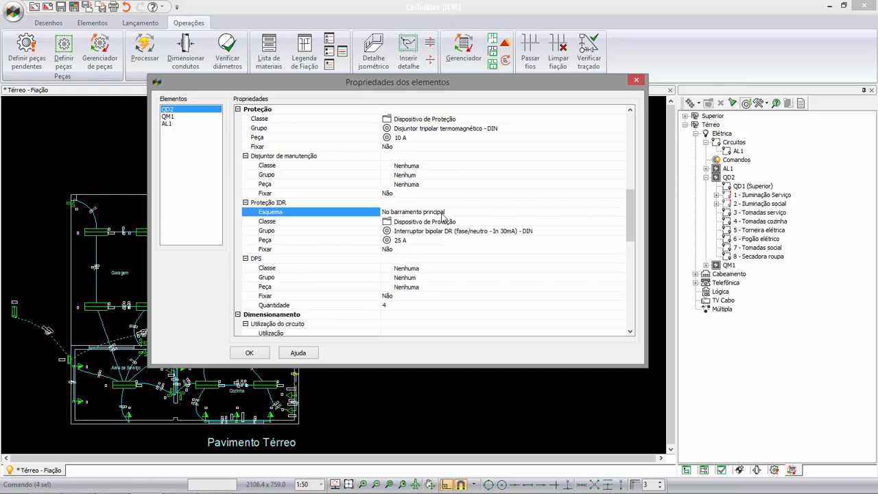
{"action": "left_click", "coordinate": [445, 214]}
{"action": "left_click", "coordinate": [444, 214]}
{"action": "left_click", "coordinate": [436, 257]}
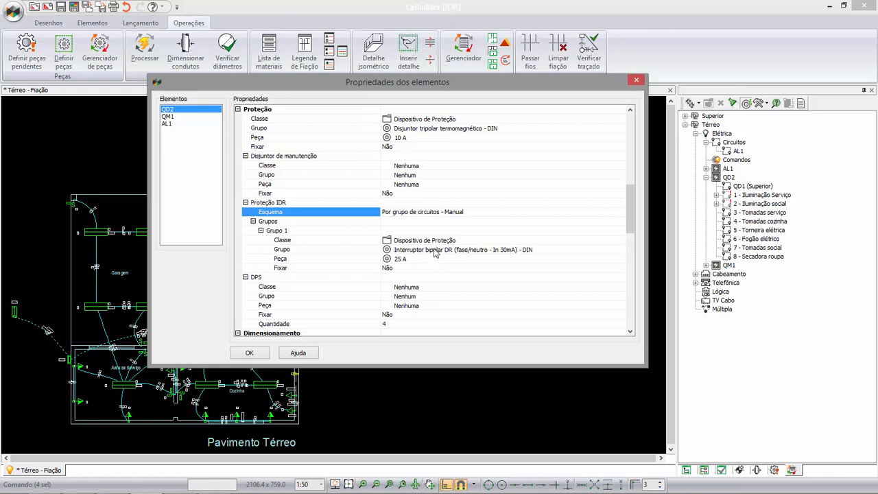
Step: Add a second IDR group to QD2's protection and confirm the element properties
{"action": "left_click", "coordinate": [426, 232]}
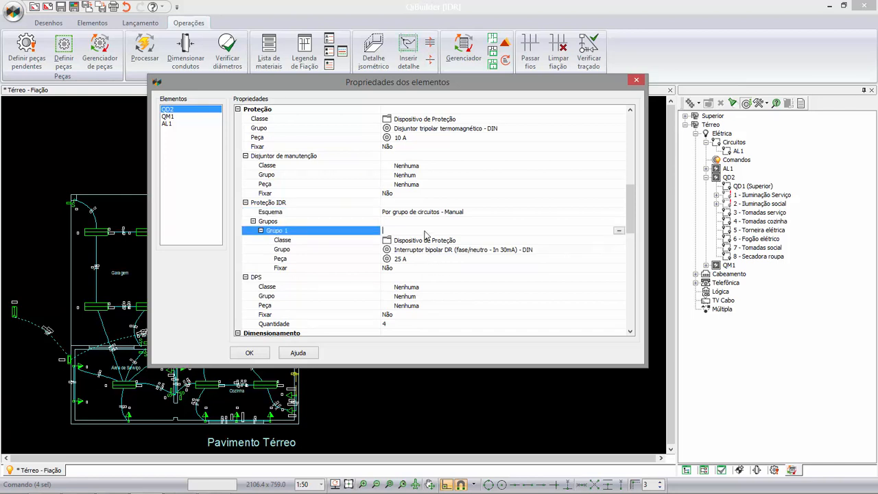
{"action": "left_click", "coordinate": [617, 221]}
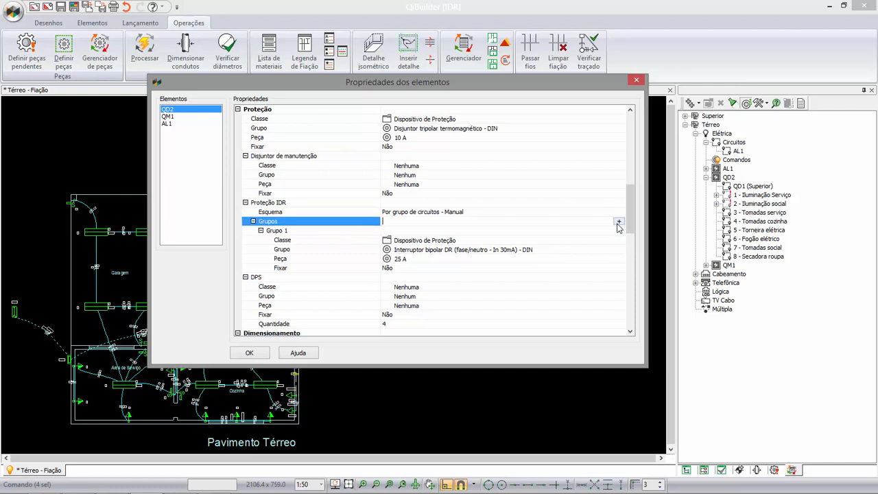
{"action": "left_click", "coordinate": [617, 223]}
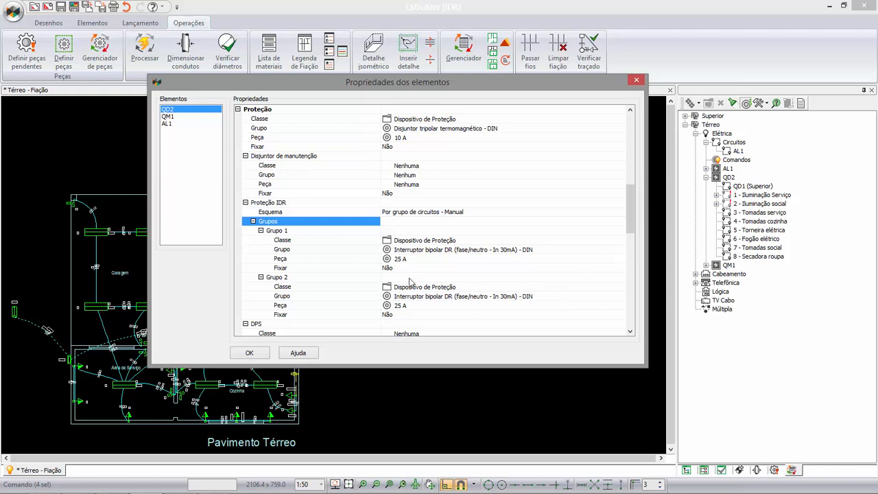
{"action": "left_click", "coordinate": [264, 354]}
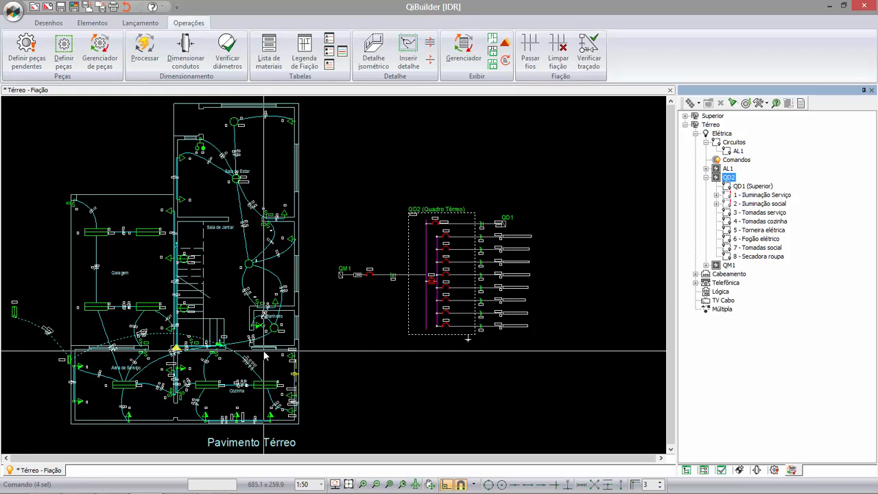
Step: Assign circuit 3 (Tomadas serviço) of QD2 to IDR Grupo 1, confirm the circuit properties, and inspect the single-line diagram
{"action": "right_click", "coordinate": [759, 216]}
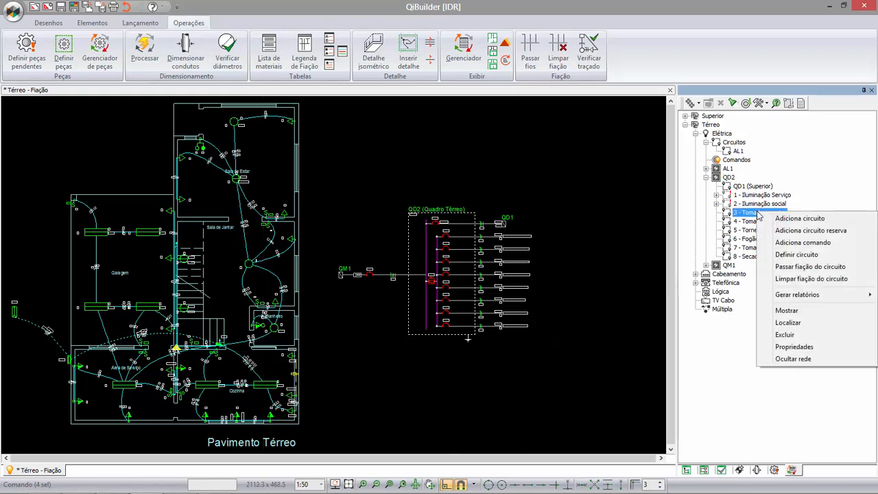
{"action": "left_click", "coordinate": [794, 347]}
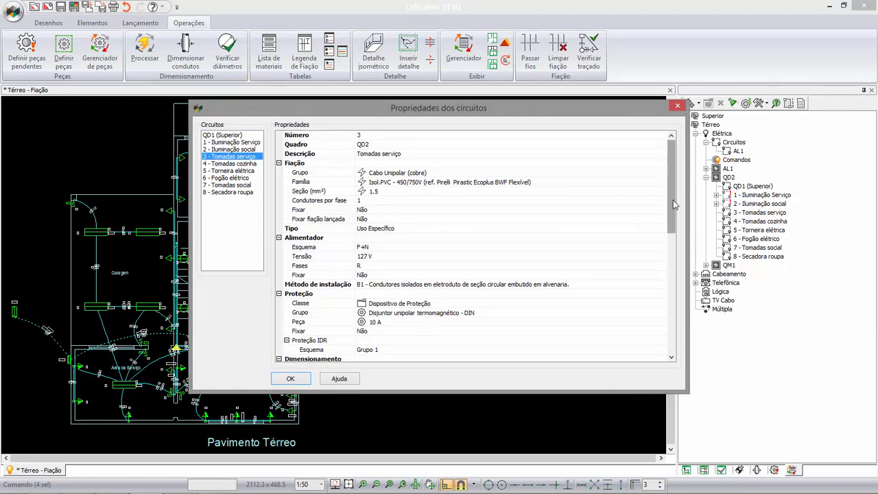
{"action": "left_click_drag", "start_coordinate": [673, 204], "coordinate": [668, 236]}
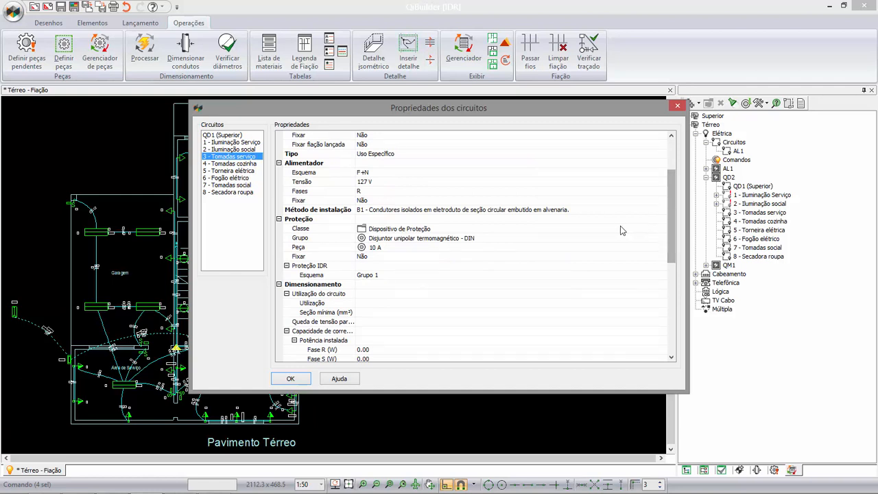
{"action": "left_click", "coordinate": [499, 275]}
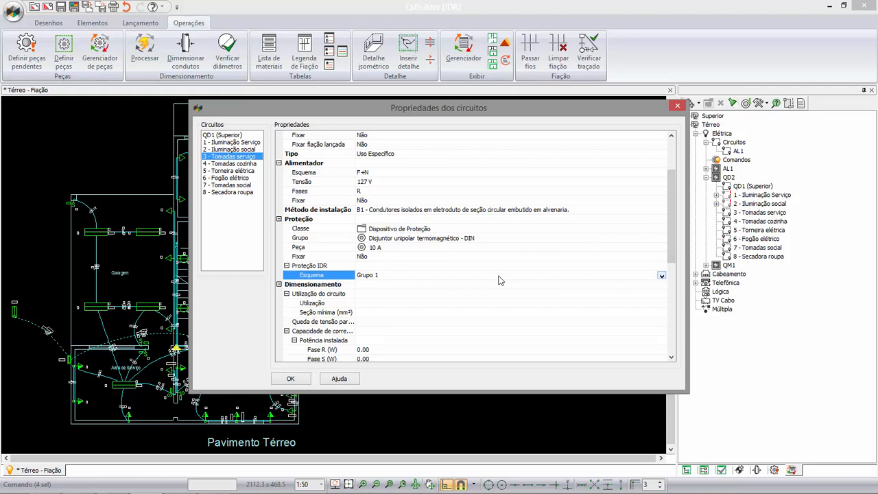
{"action": "left_click", "coordinate": [500, 275]}
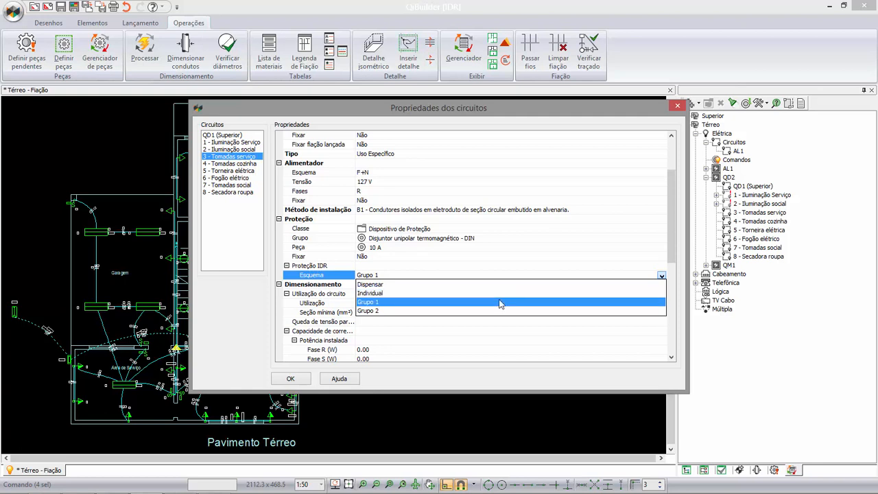
{"action": "left_click", "coordinate": [500, 303]}
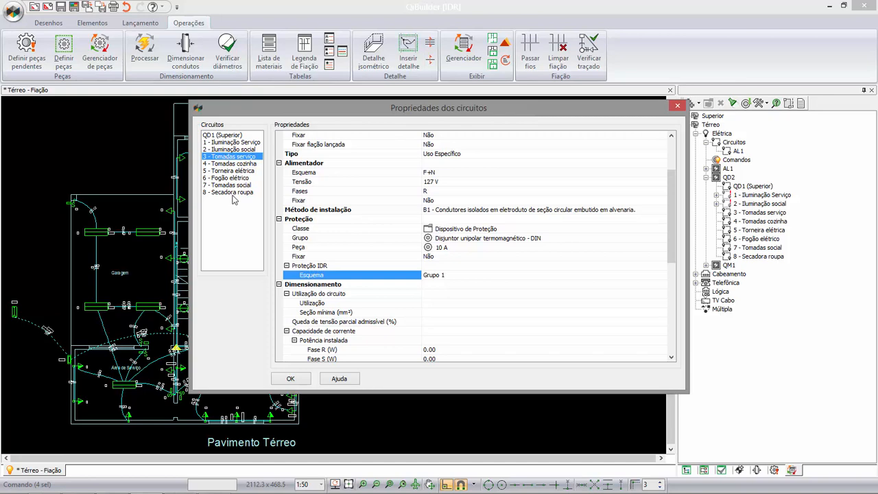
{"action": "left_click", "coordinate": [290, 379]}
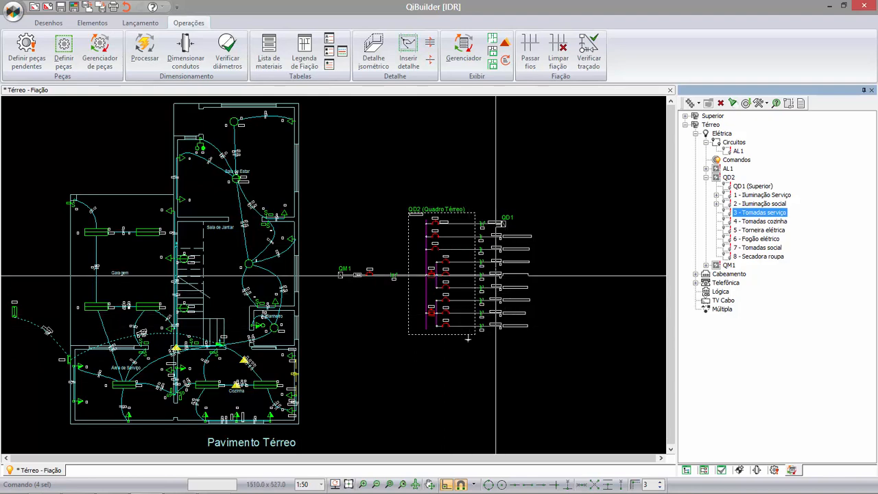
{"action": "scroll", "coordinate": [465, 267], "scroll_direction": "up", "scroll_amount": 2}
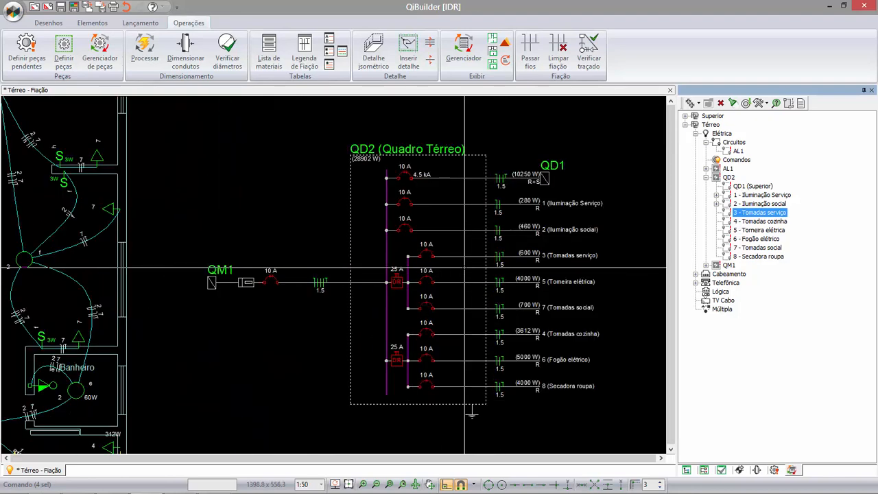